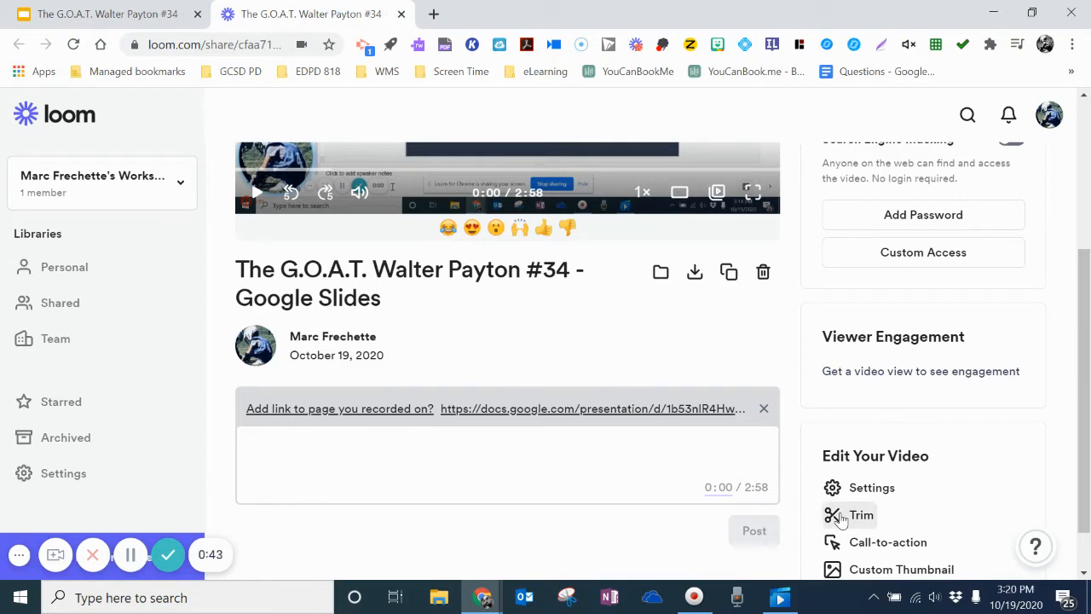
Open the trimming editor for the Walter Payton video and preview its opening seconds
left_click(839, 516)
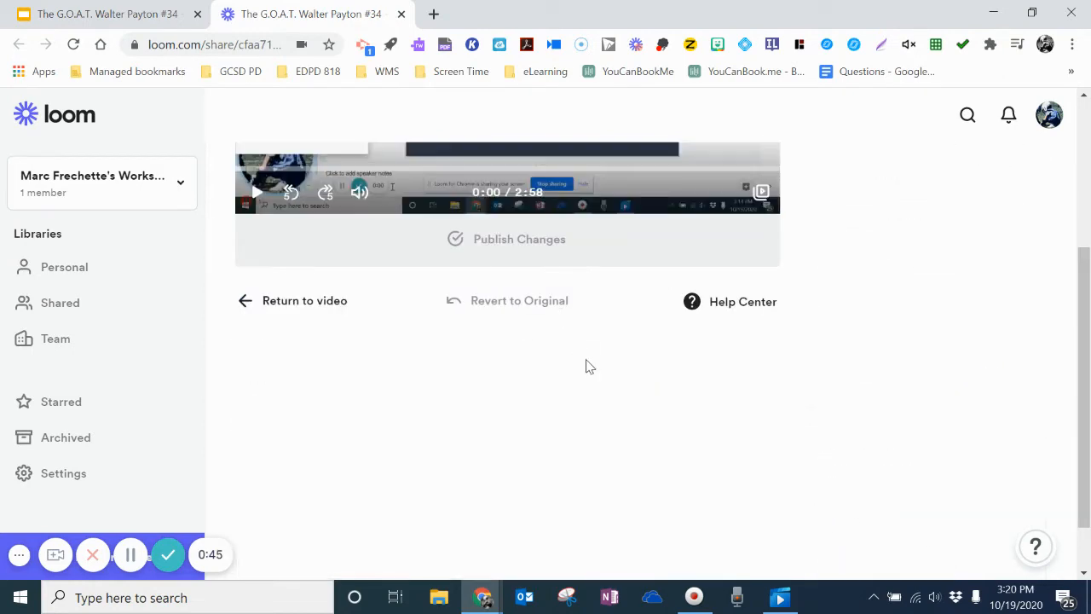
scroll(587, 366, "up", 3)
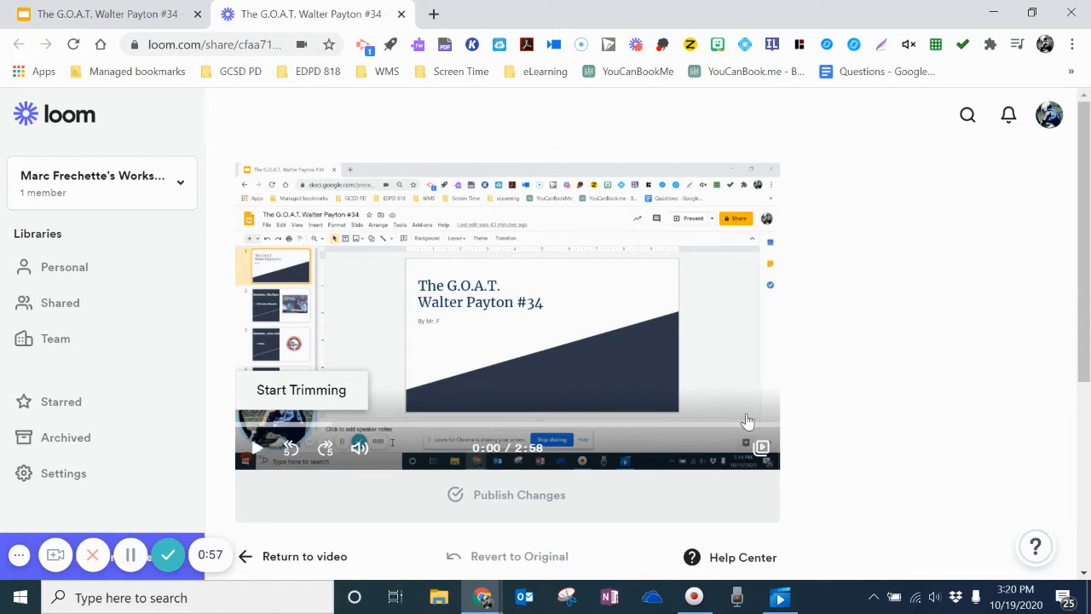
left_click(256, 449)
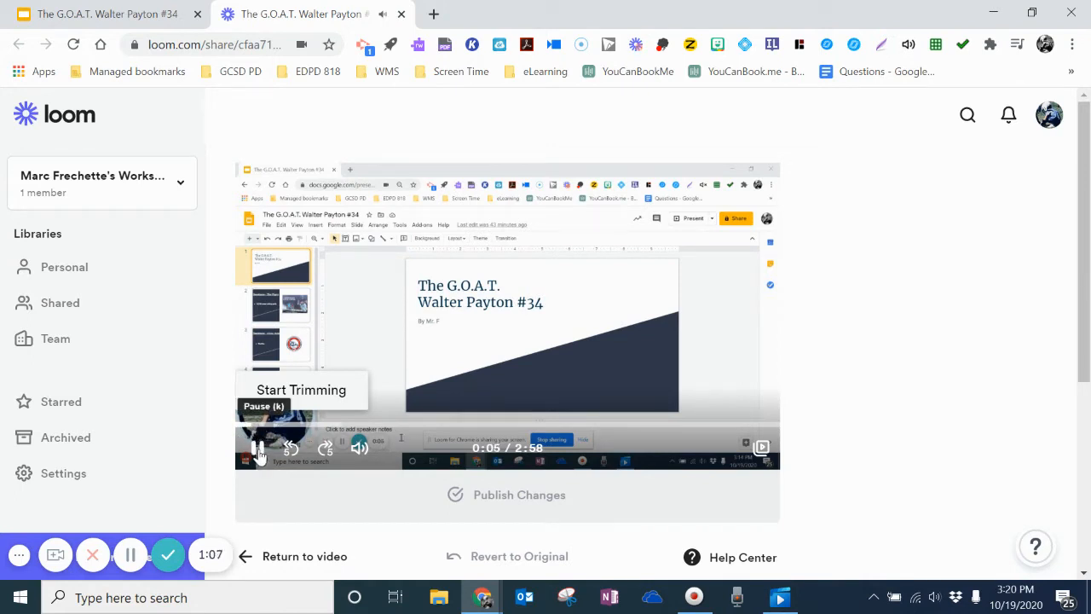
left_click(256, 449)
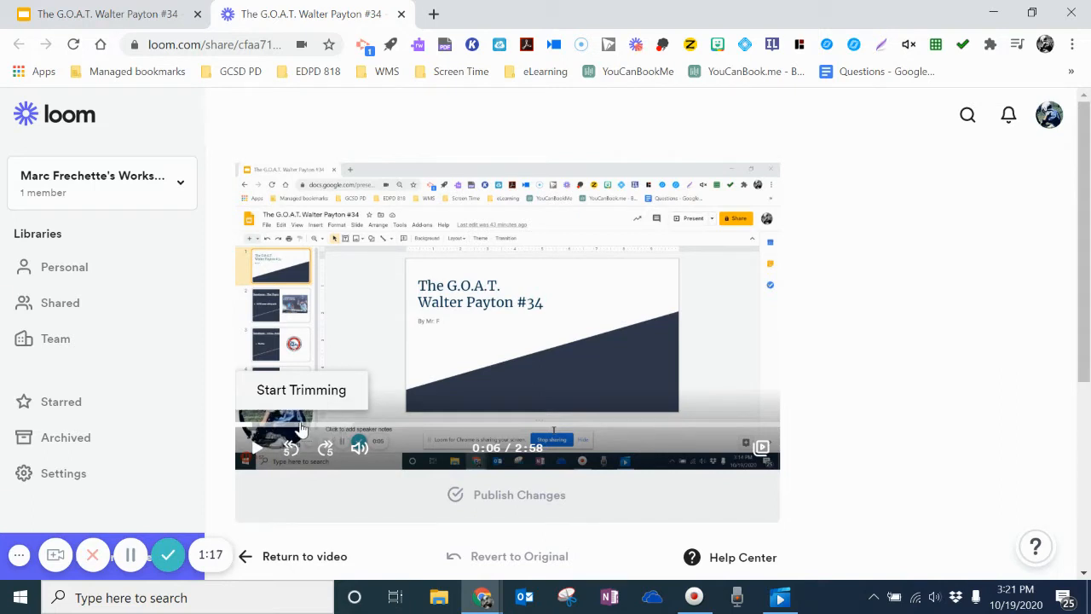
Skim forward through the introduction to find where the presentation begins, and pause playback at about 1:40
left_click(310, 425)
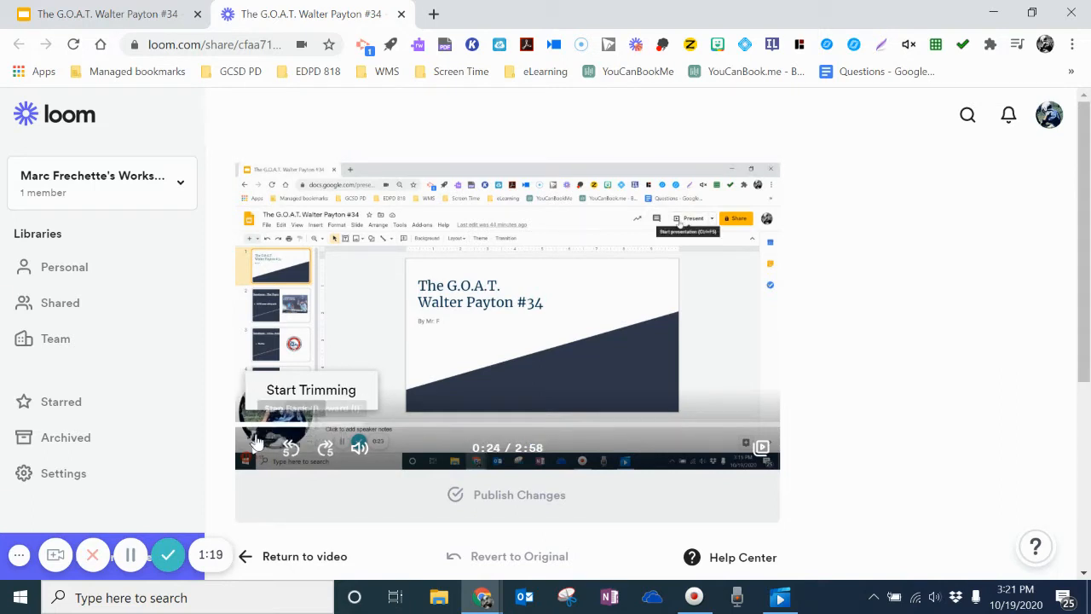
left_click(256, 449)
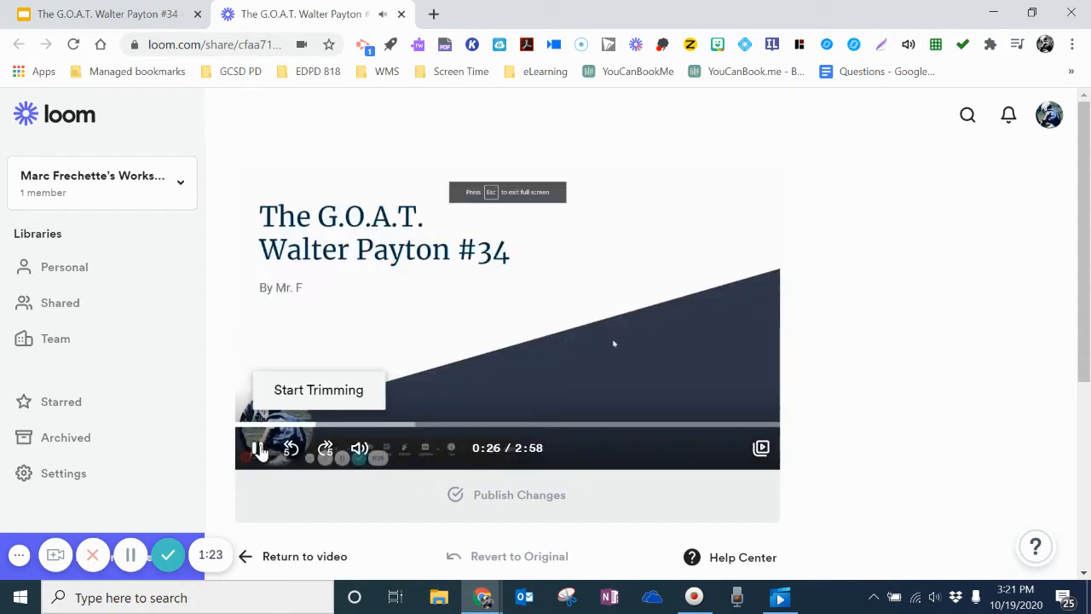
left_click(361, 423)
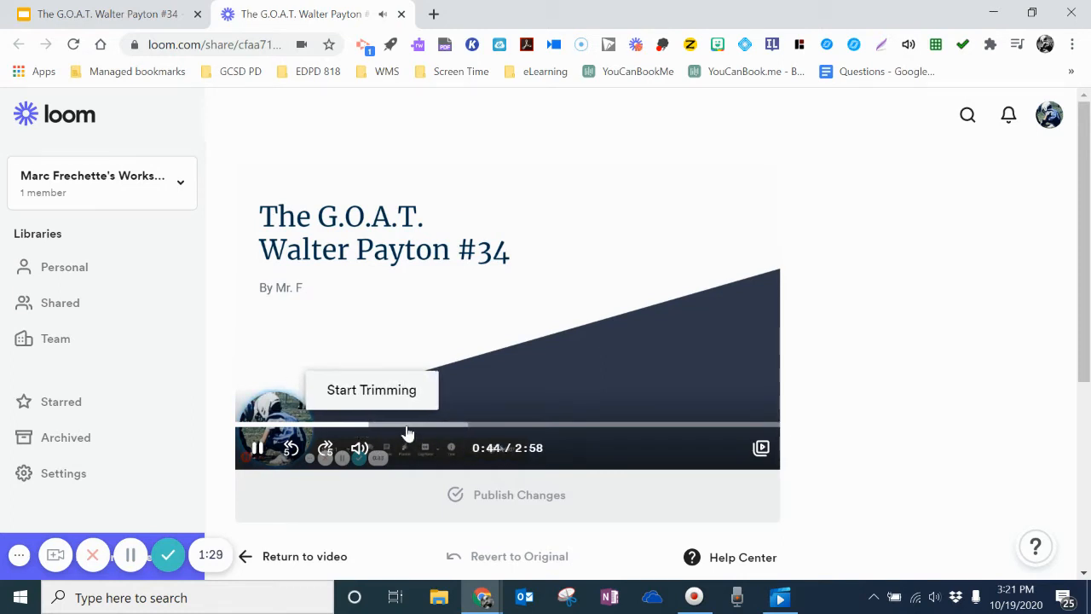
left_click(408, 424)
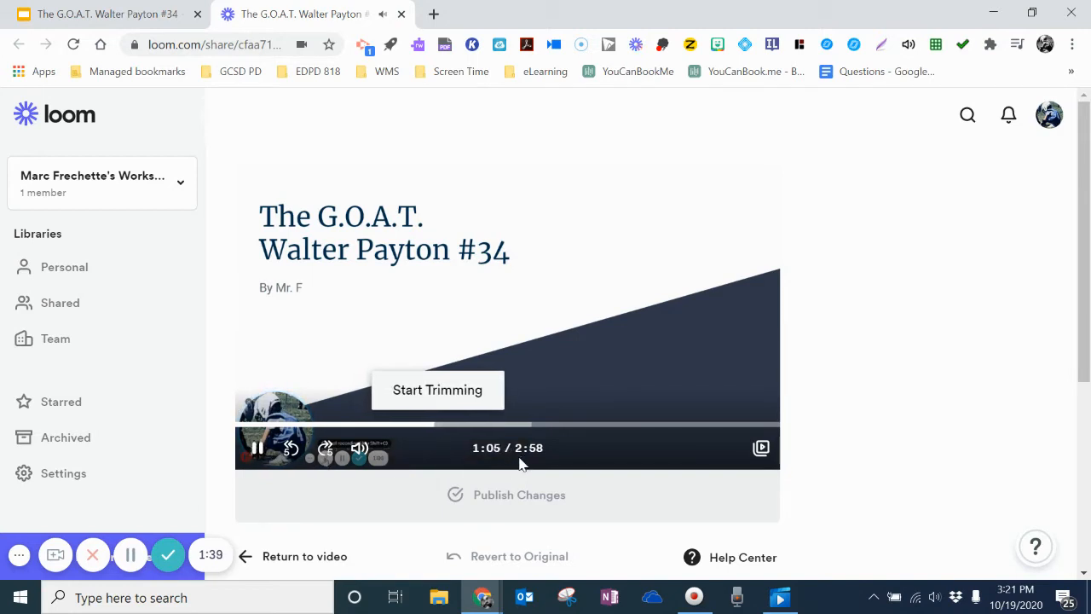
left_click(471, 430)
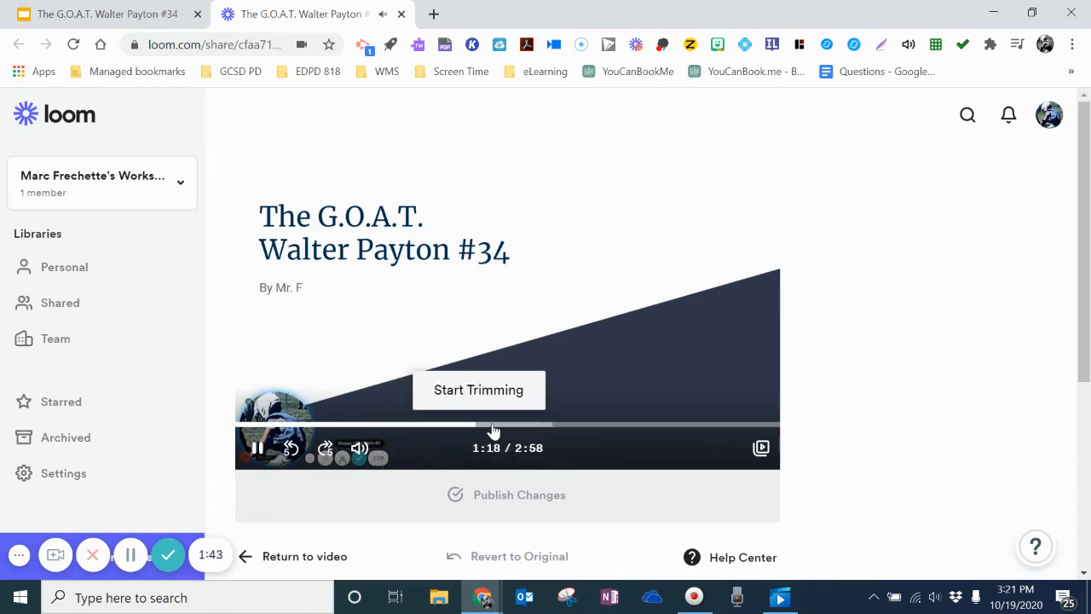
left_click(503, 430)
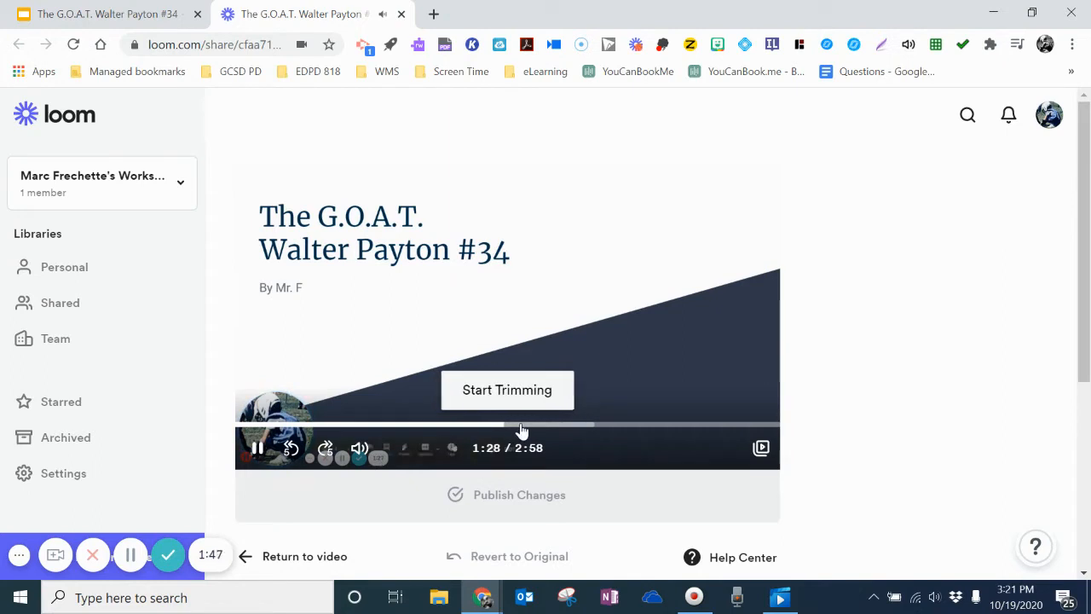
left_click(527, 432)
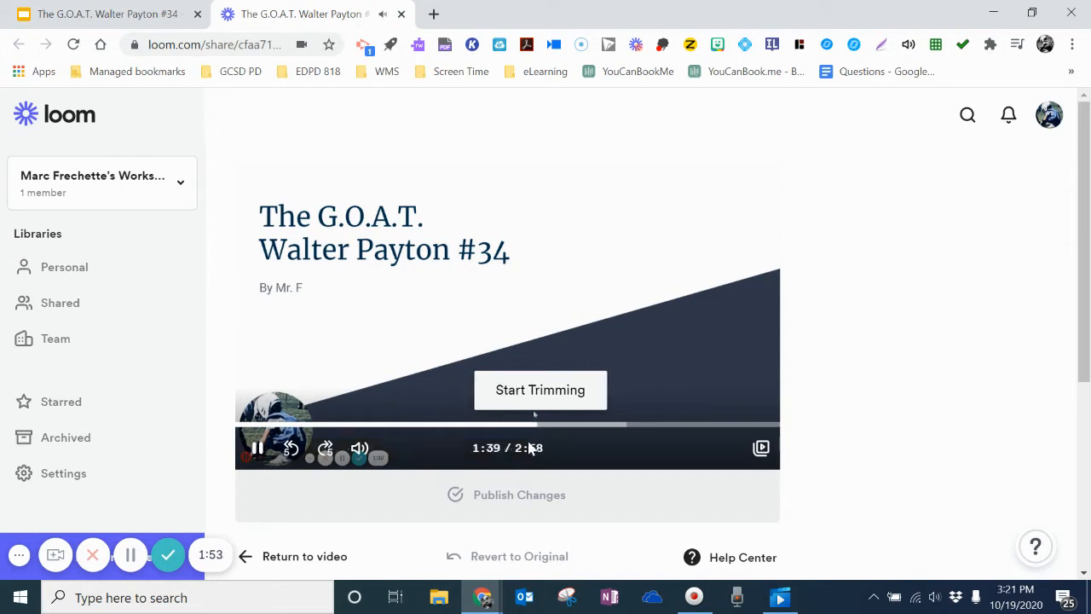
left_click(257, 449)
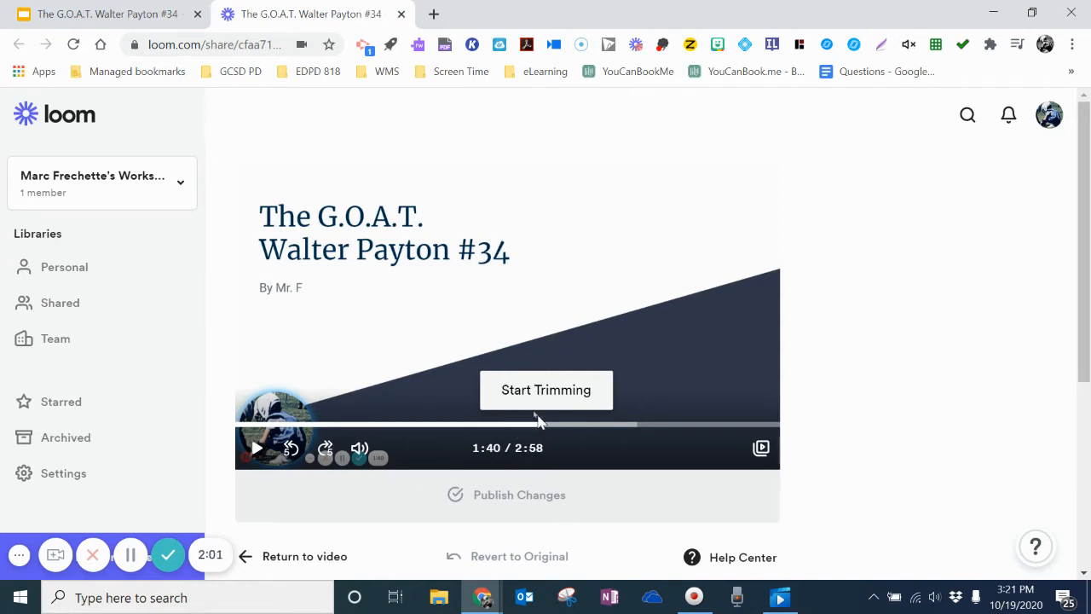
Start a trim selection and stretch it from 0:00.0 to about 1:39.4 to cover the unwanted introduction
left_click(535, 401)
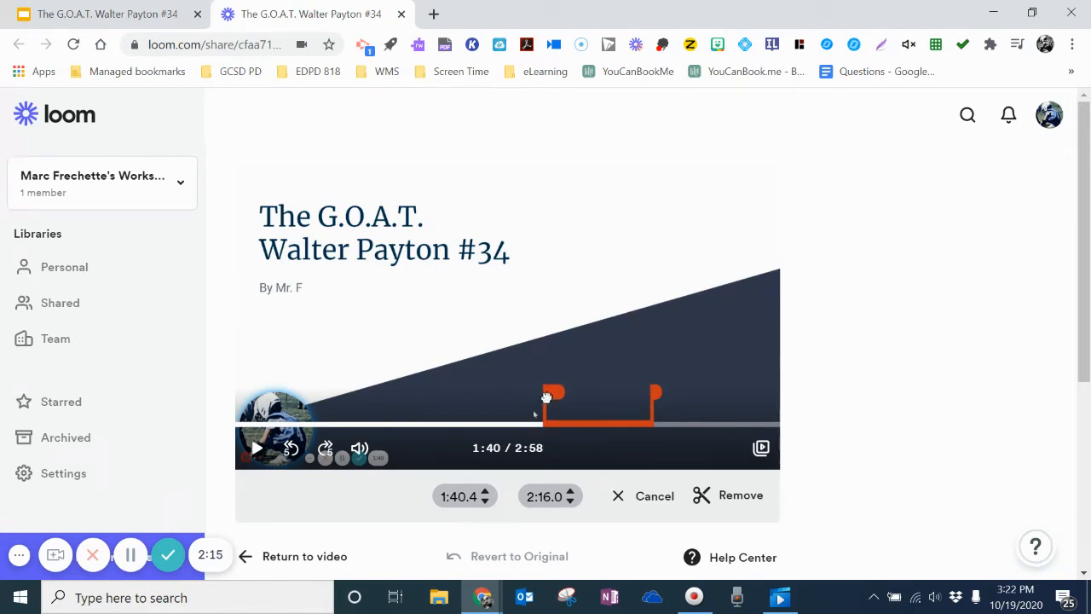
mouse_move(546, 397)
left_mouse_down()
mouse_move(302, 393)
mouse_move(229, 405)
left_mouse_up()
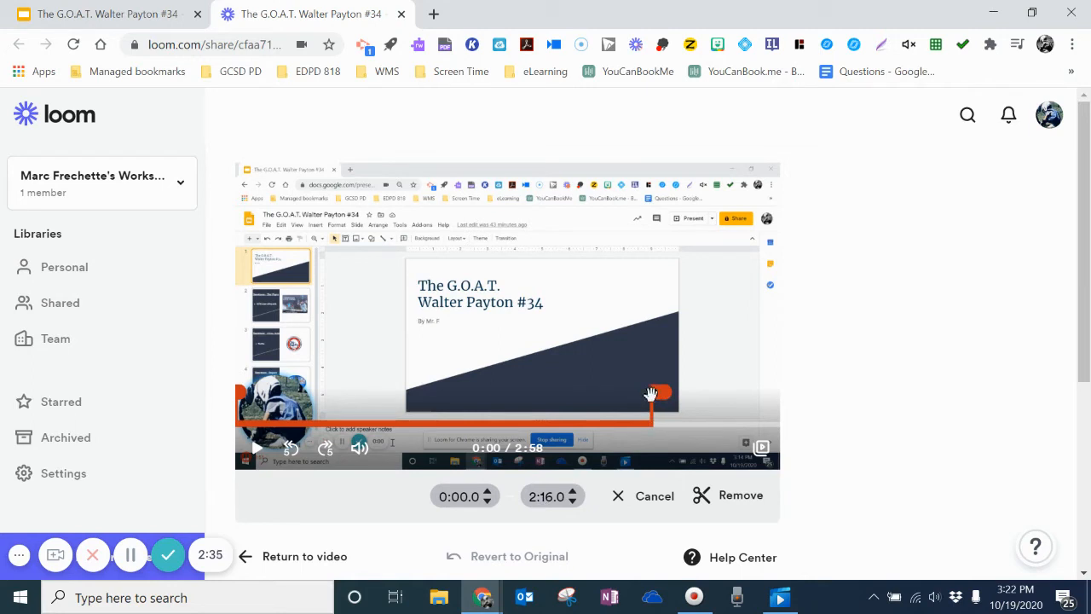
left_click_drag(653, 398, 539, 402)
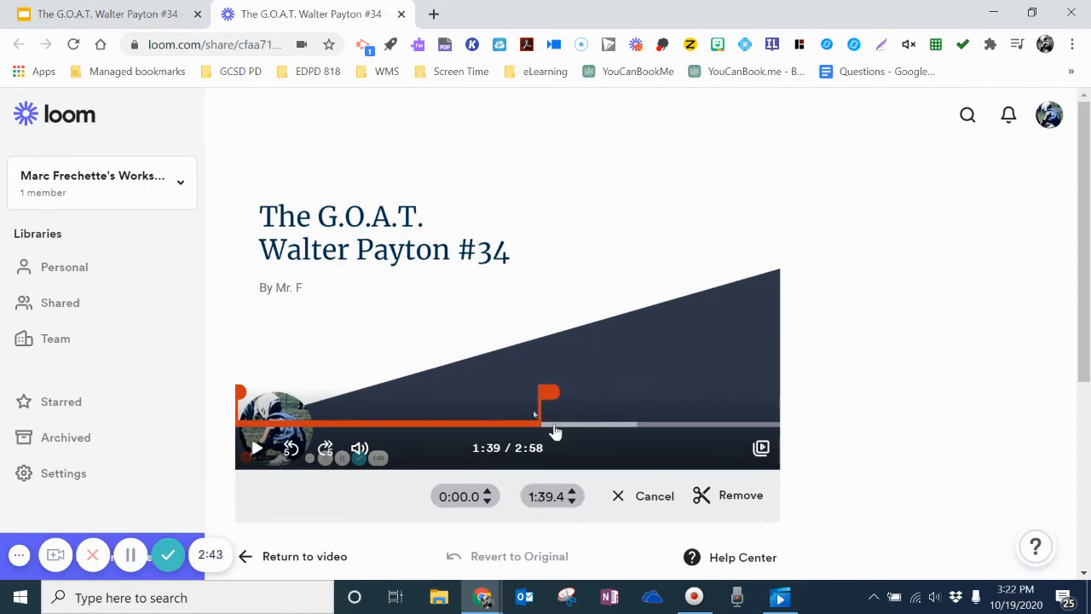
Fine-tune the end of the trim selection to 1:38.5
left_click_drag(540, 395, 539, 393)
left_click(571, 502)
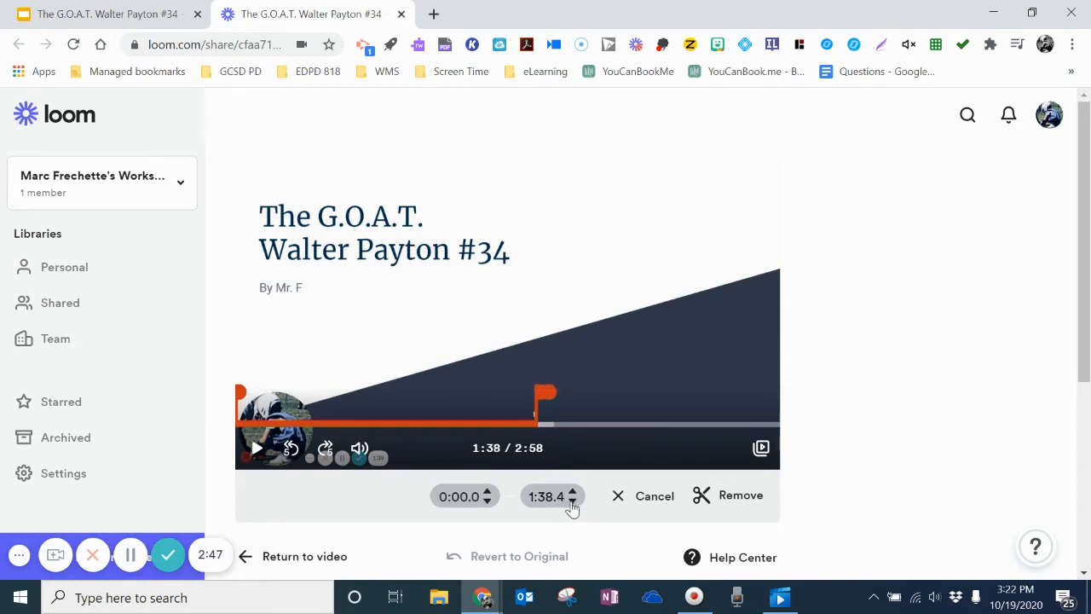
left_click(572, 502)
left_click(572, 502)
left_click(572, 502)
left_click(573, 491)
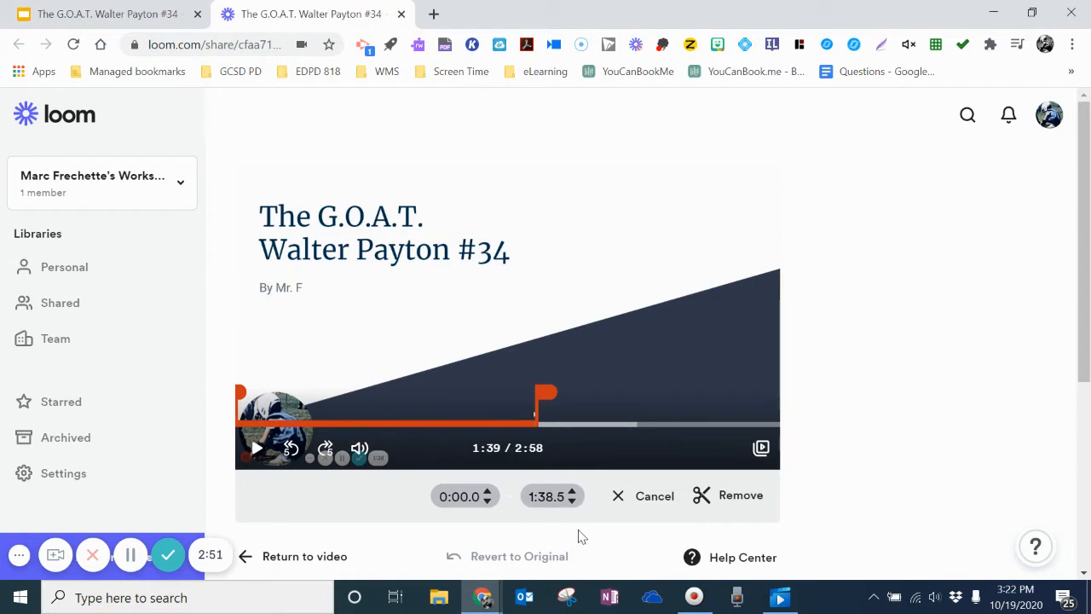
Preview playback at the cut point and remove the selected opening section from the video
left_click(255, 450)
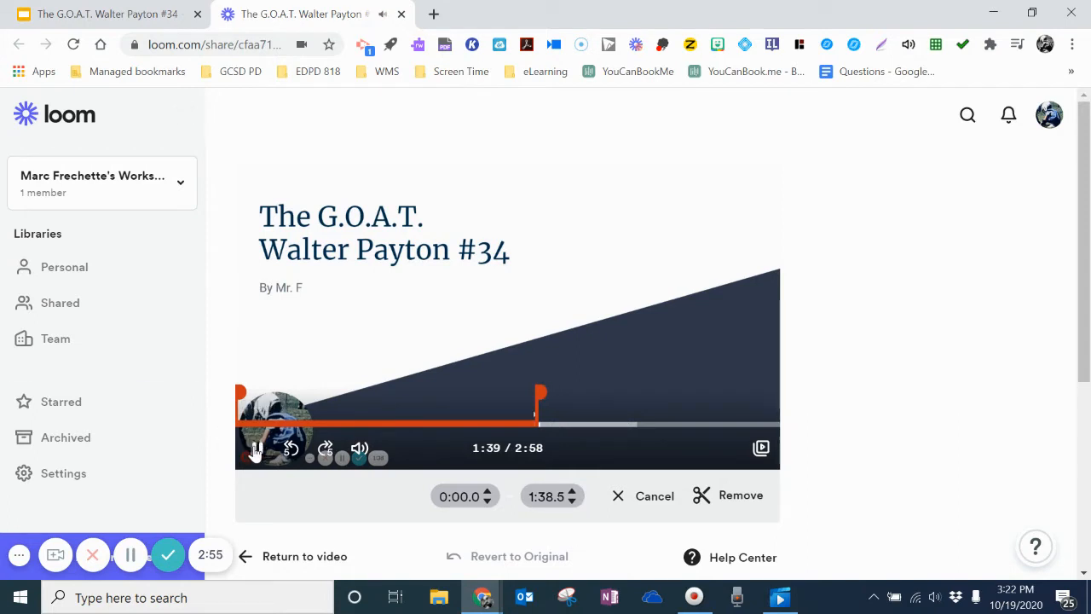
left_click(256, 450)
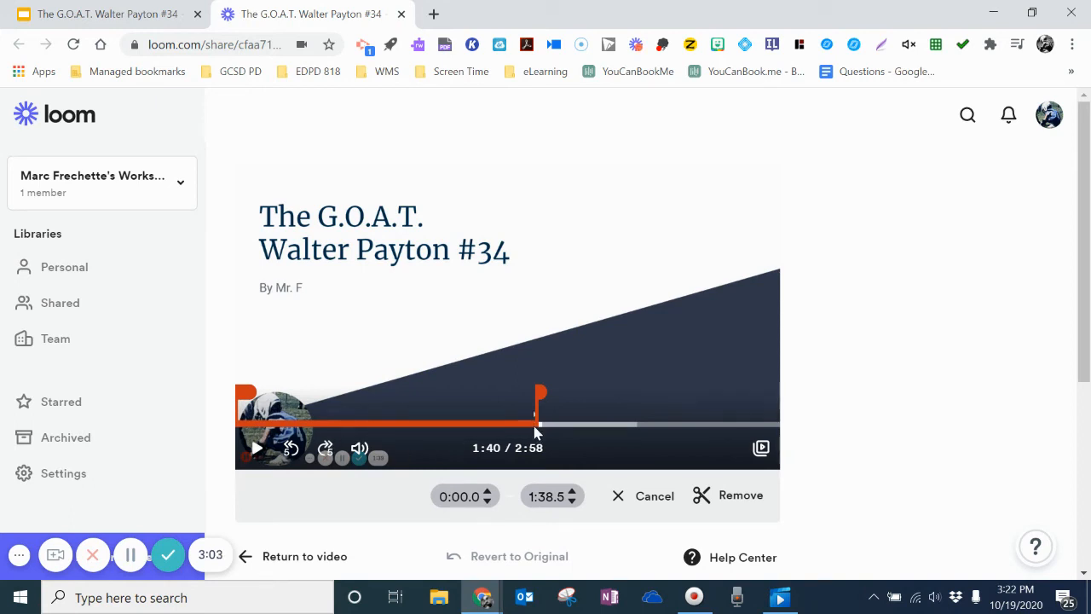
left_click(718, 498)
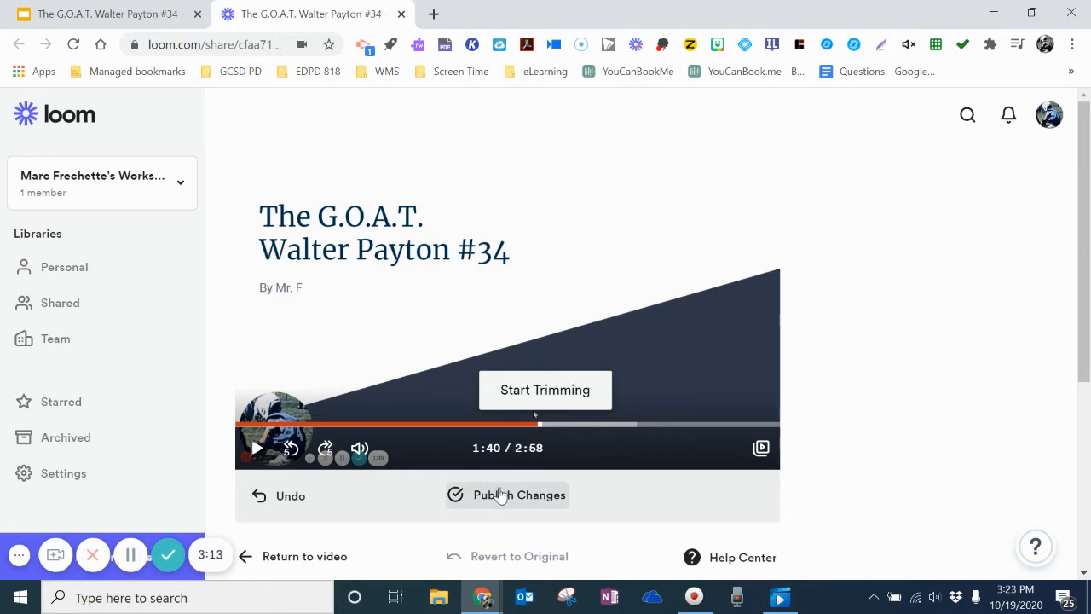
Skim through the remaining slides to find where the presentation ends, and pause playback on the full-screen Citations slide
mouse_move(359, 446)
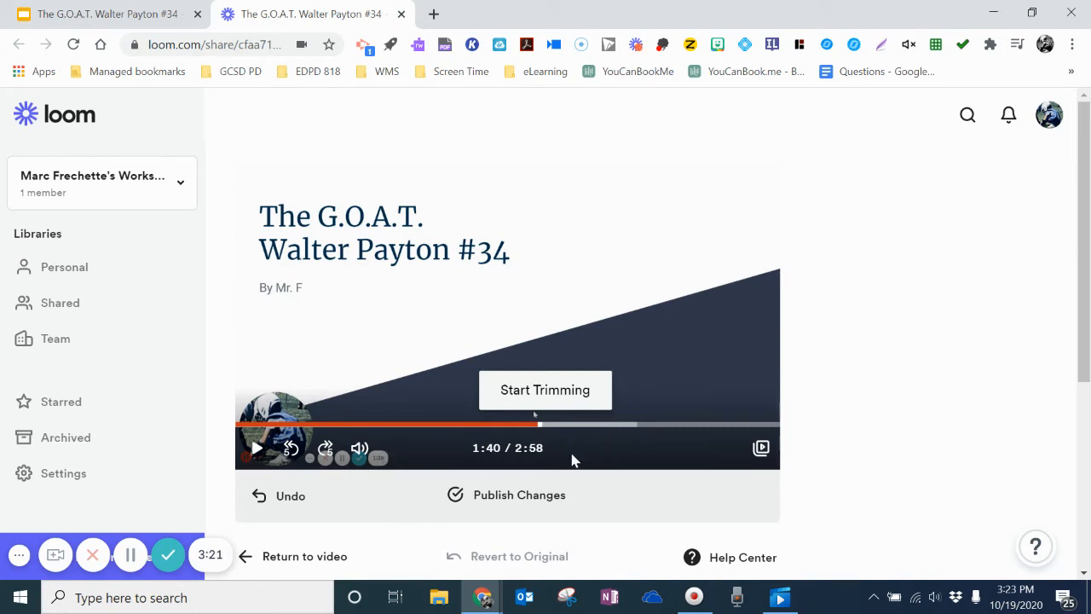
left_click(256, 447)
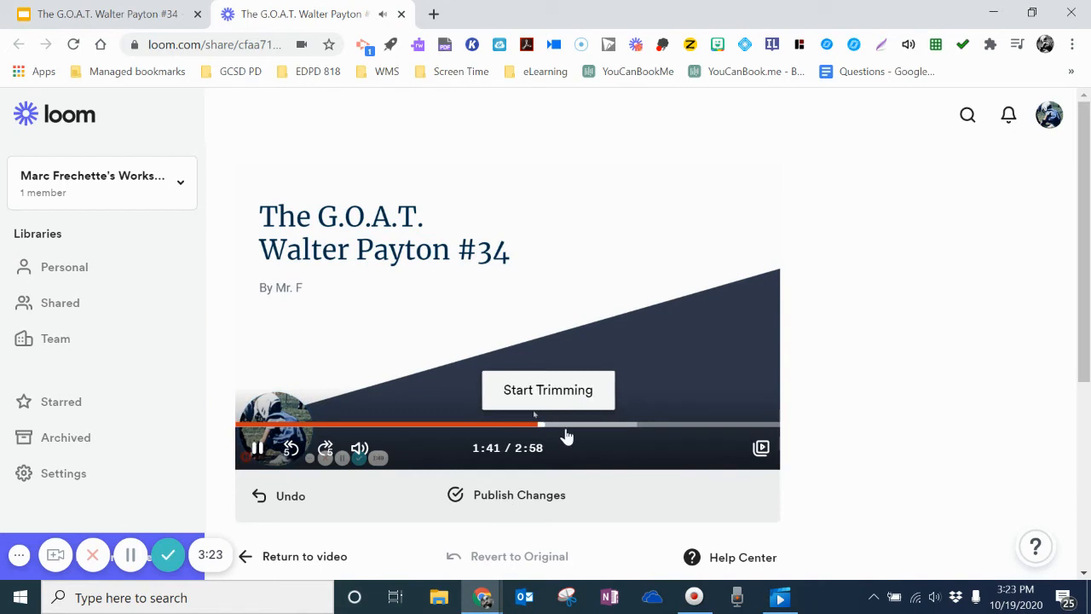
left_click(565, 425)
left_click(606, 425)
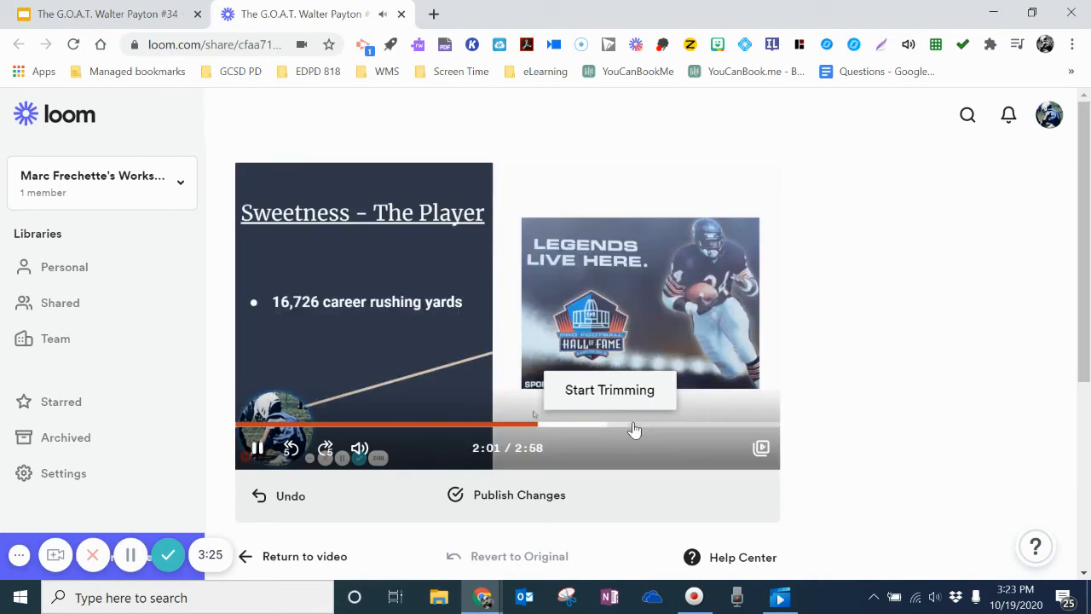
left_click(640, 428)
left_click(672, 431)
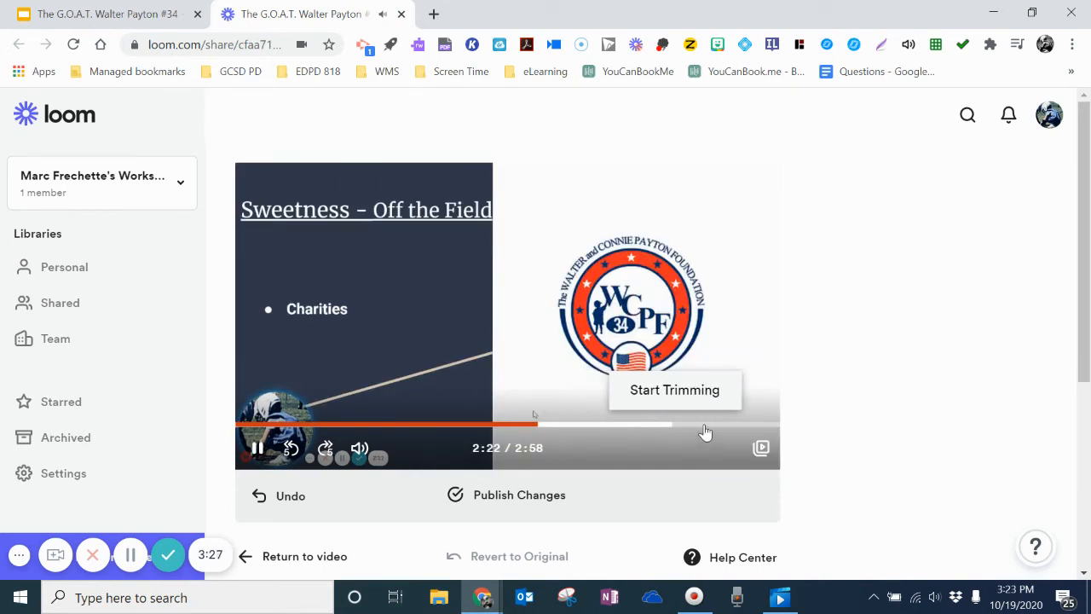
left_click(686, 425)
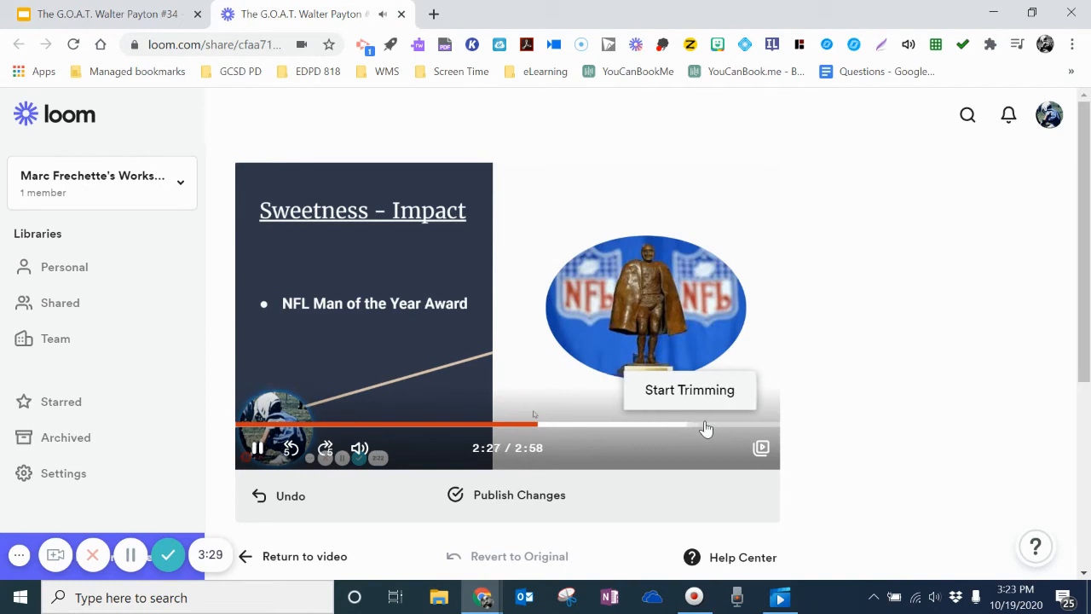
left_click(709, 430)
left_click(726, 432)
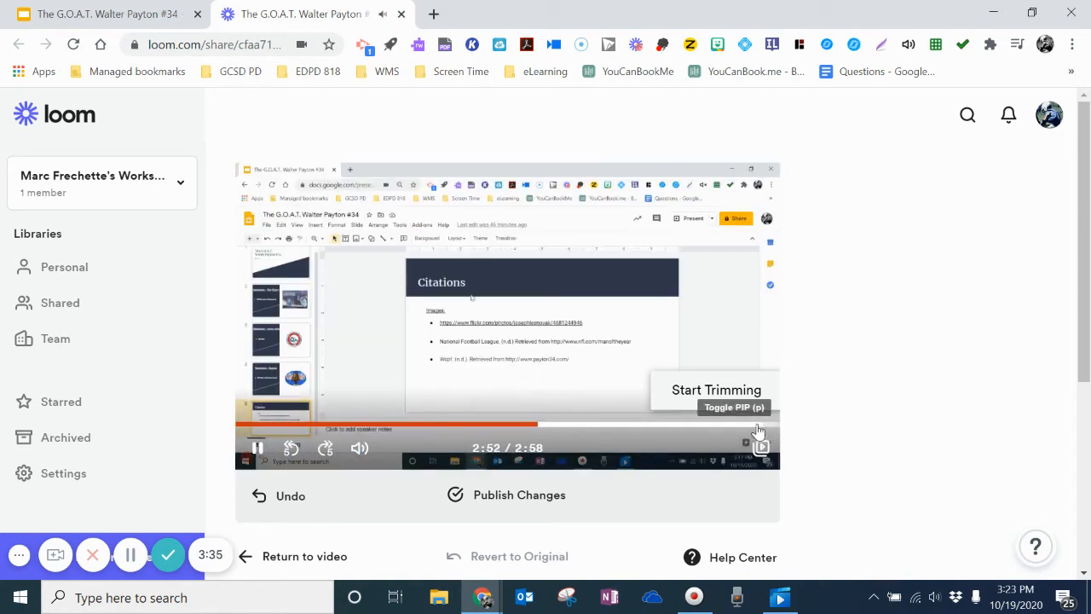
left_click(738, 431)
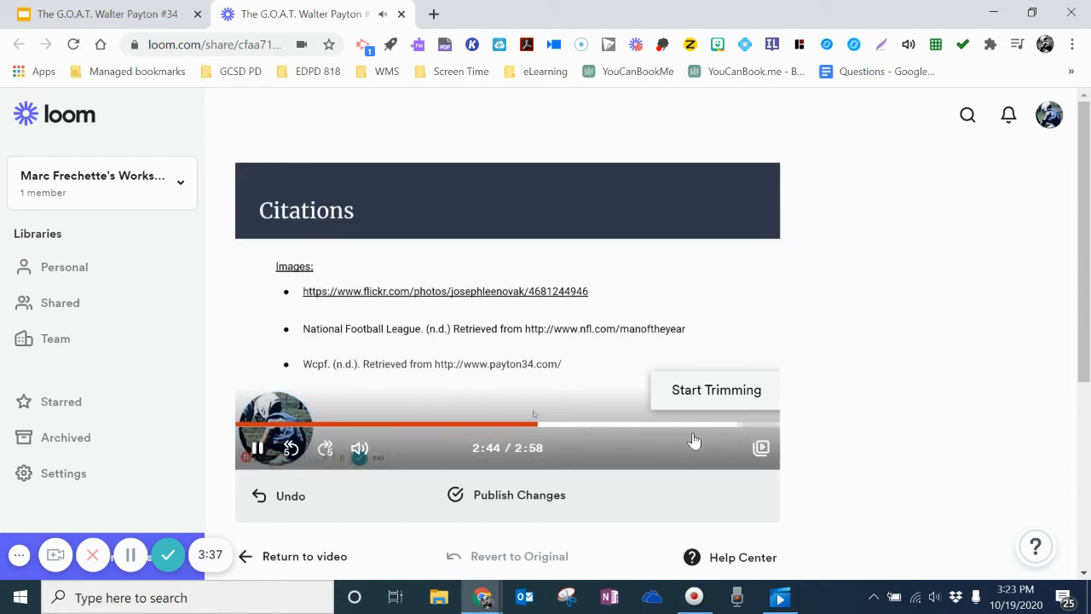
left_click(258, 449)
Remove the closing section from 2:46.2 to 2:57.6 and publish the trimmed video
left_click(738, 390)
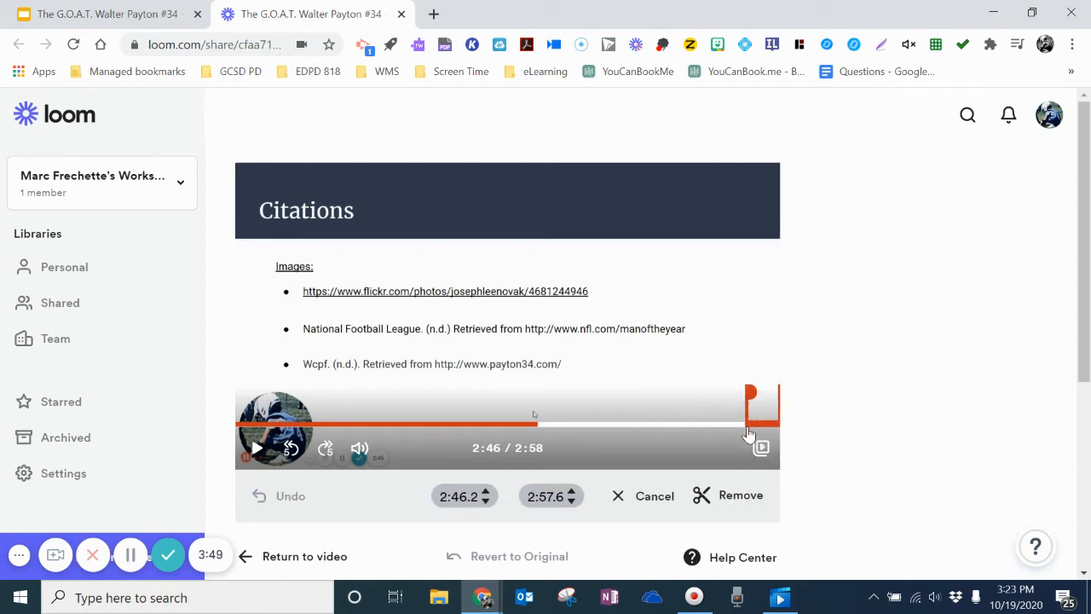
left_click(258, 449)
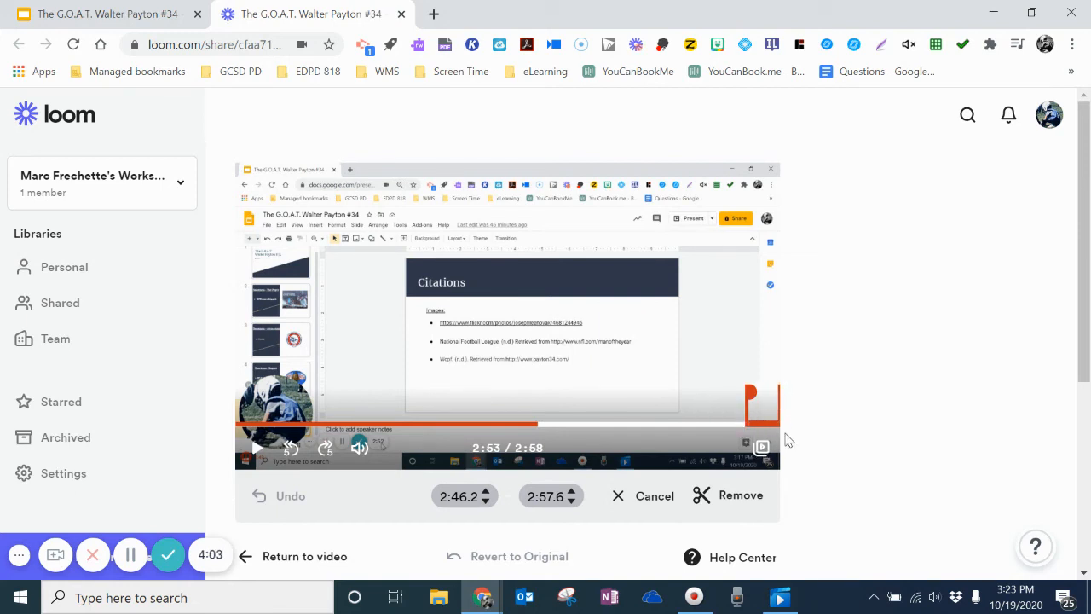
left_click(723, 501)
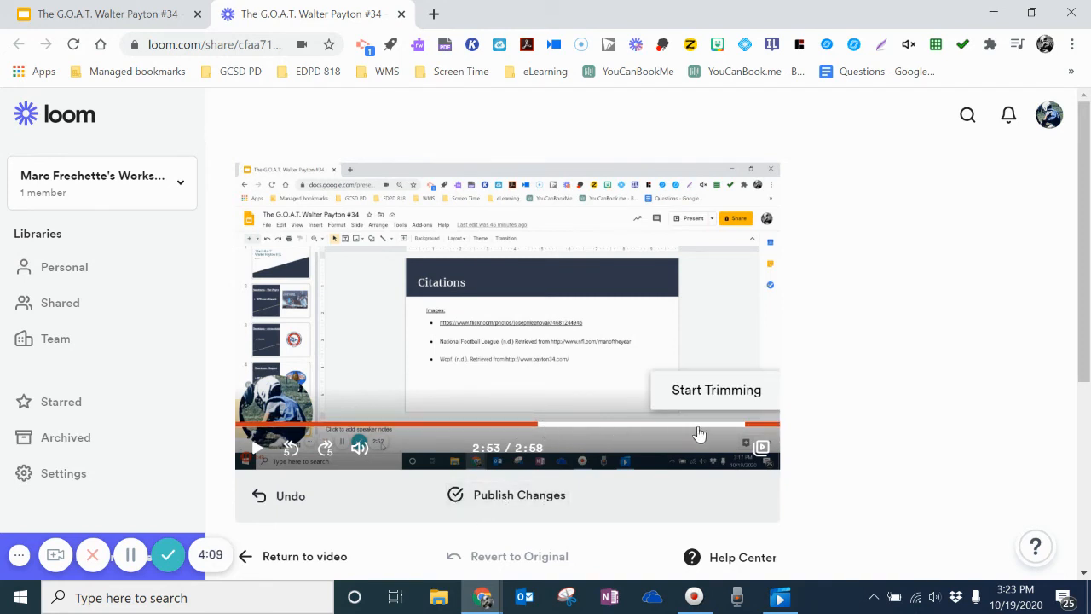
left_click(502, 498)
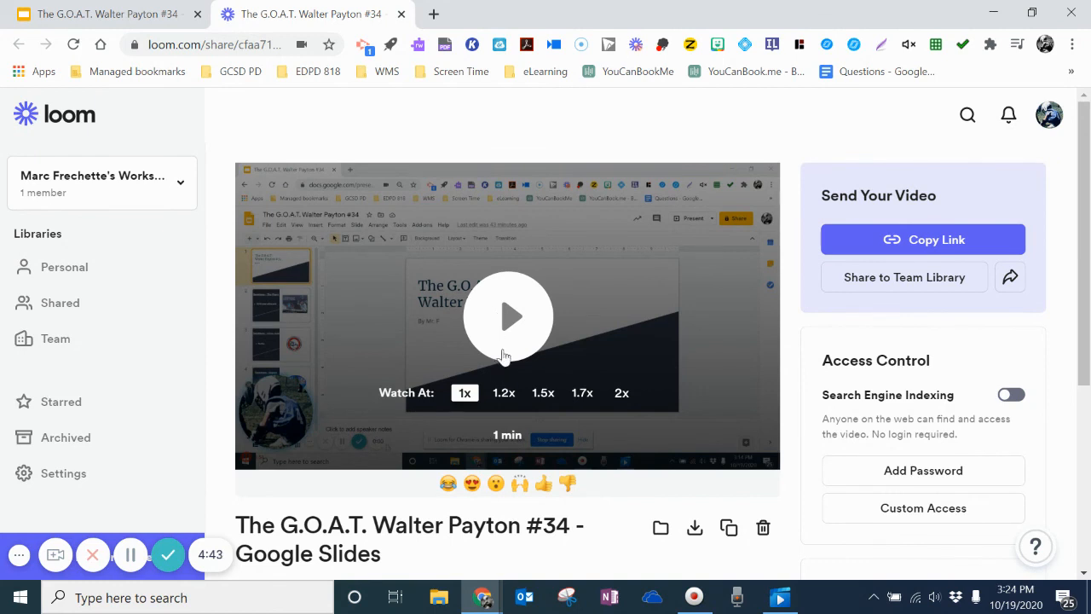
Play the published video and skip through it to the end to check both cuts
left_click(501, 334)
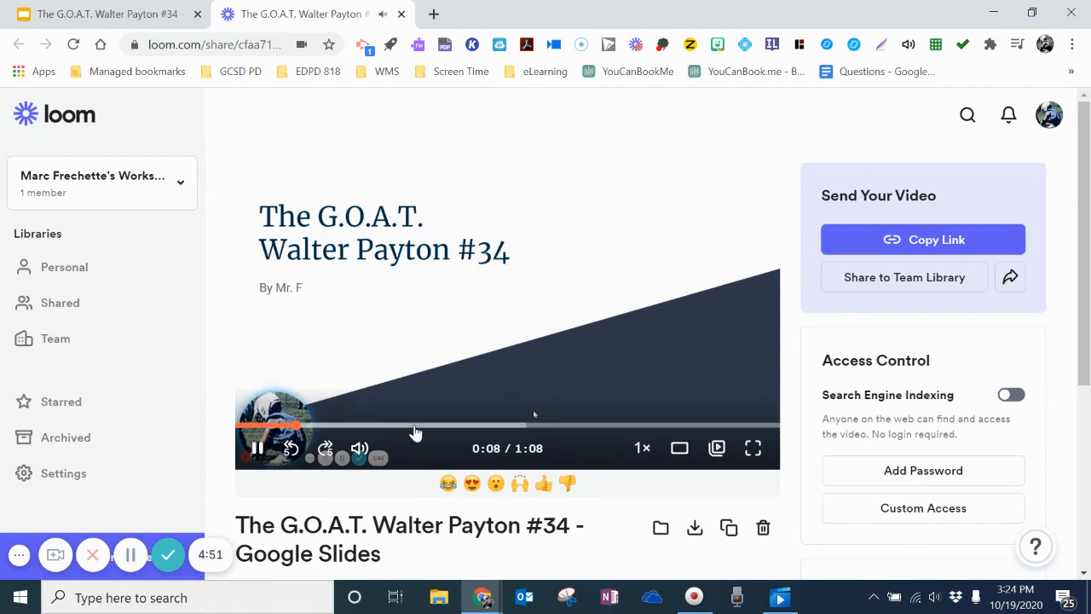
left_click(415, 425)
left_click(527, 425)
left_click(628, 427)
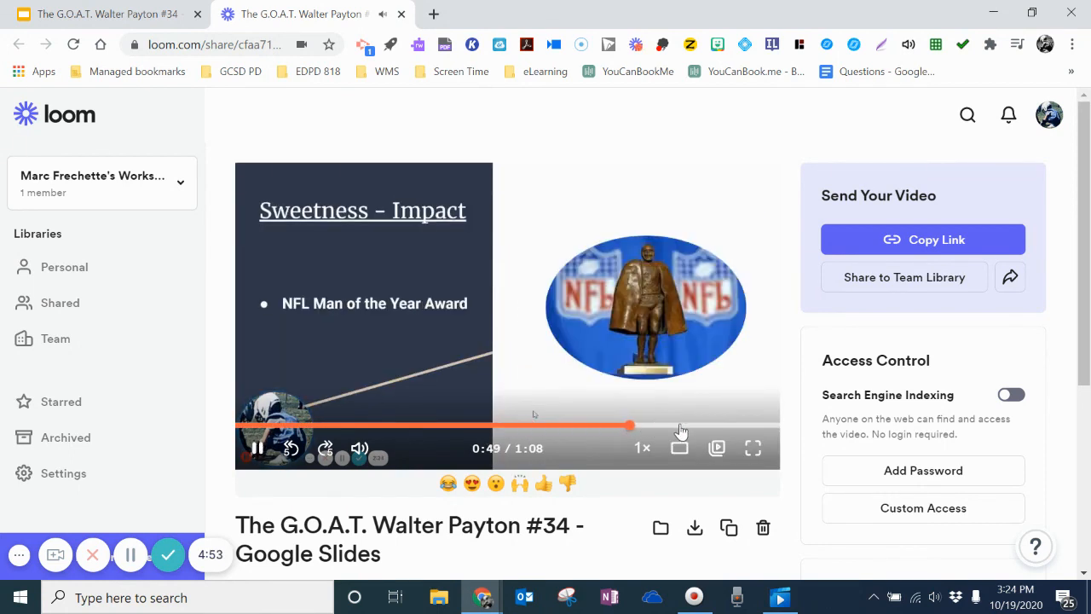
left_click(706, 426)
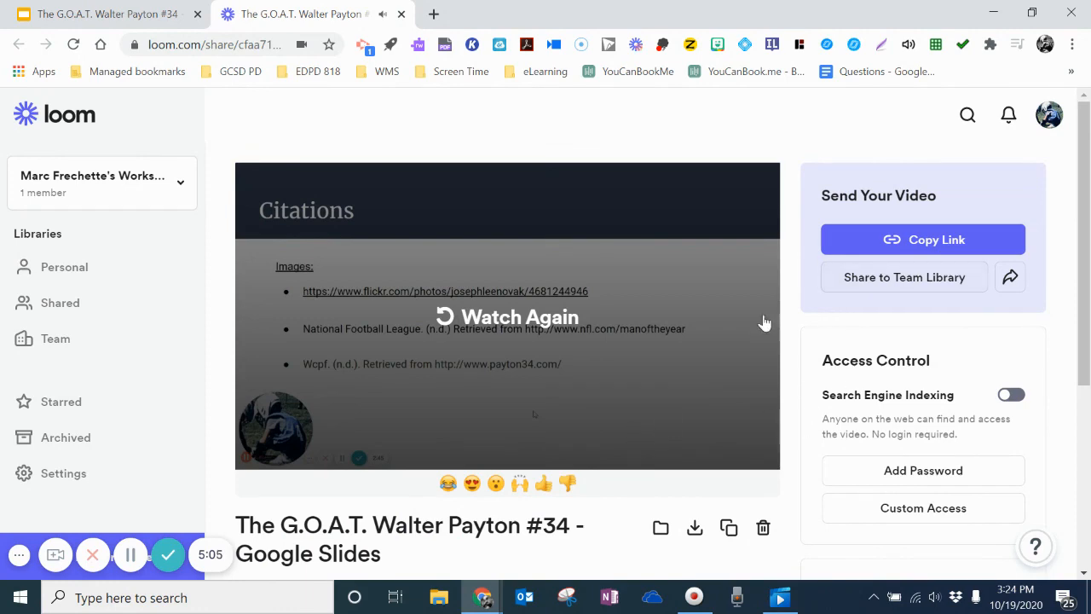
scroll(791, 482, "down", 3)
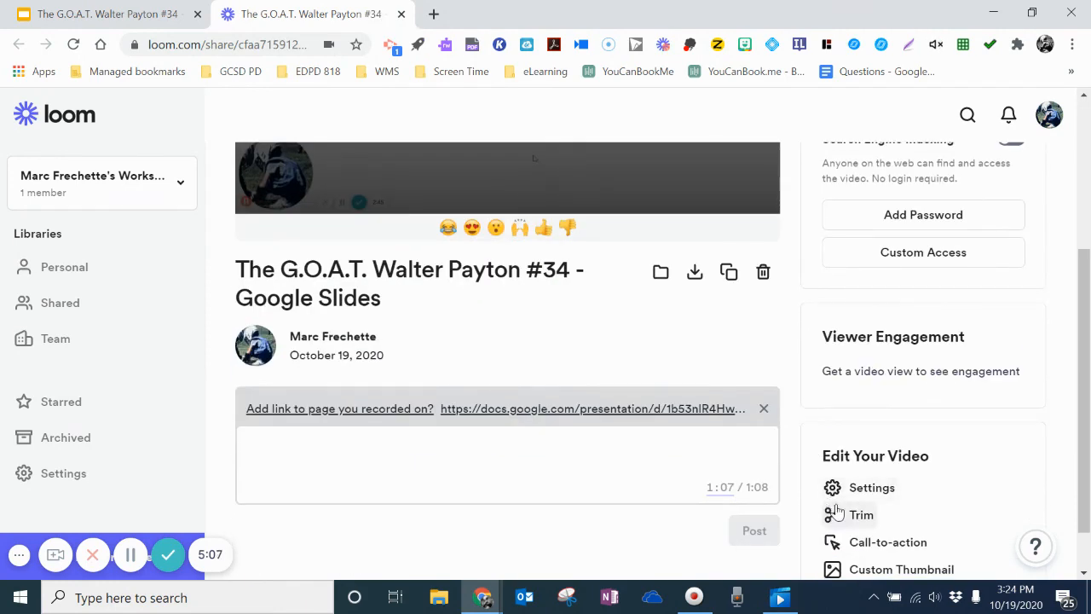
scroll(750, 478, "up", 3)
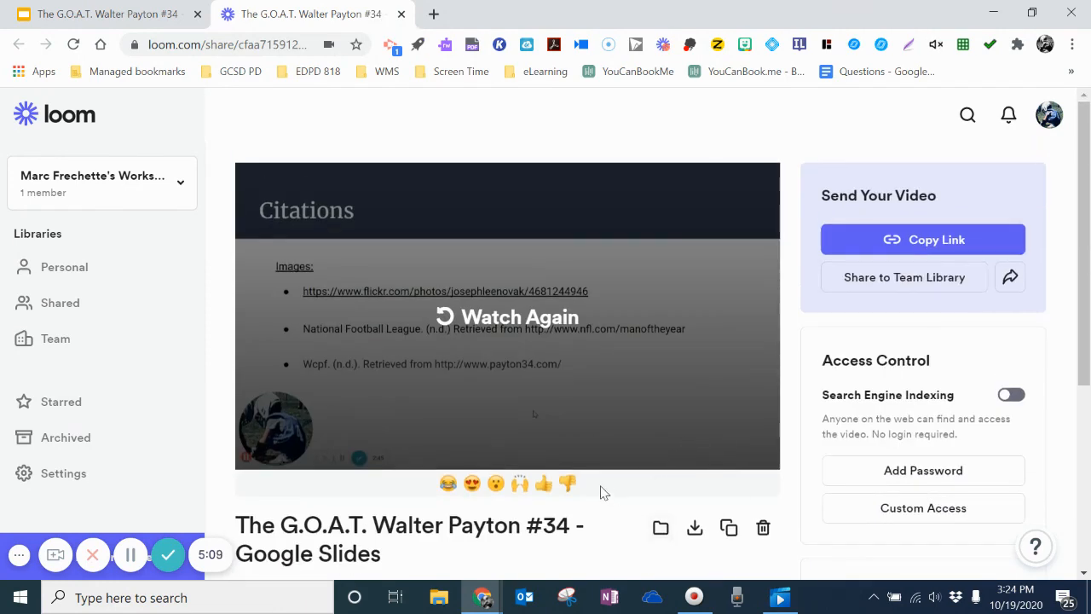